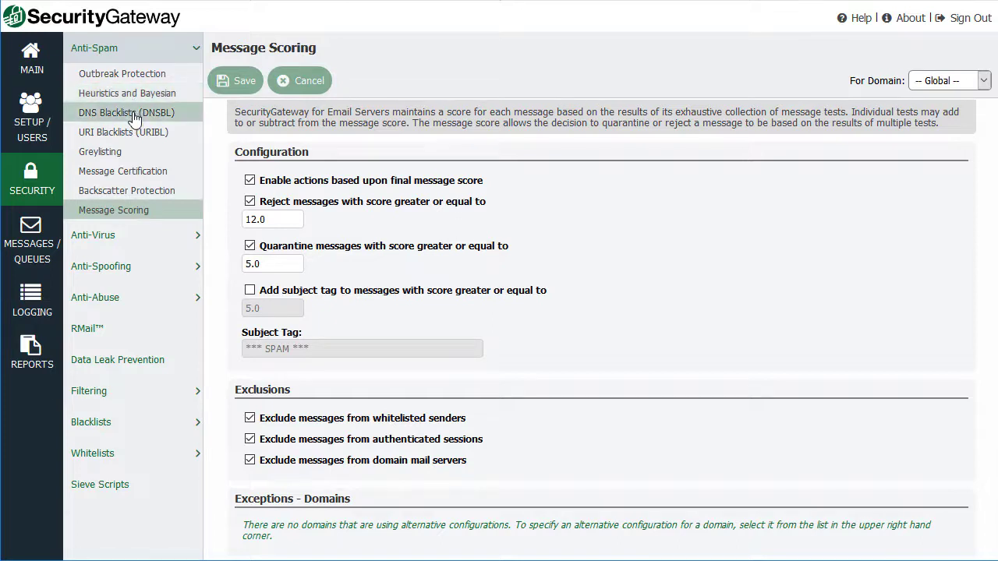
Set SPF verification to accept messages that return a HARD FAIL result
click(121, 113)
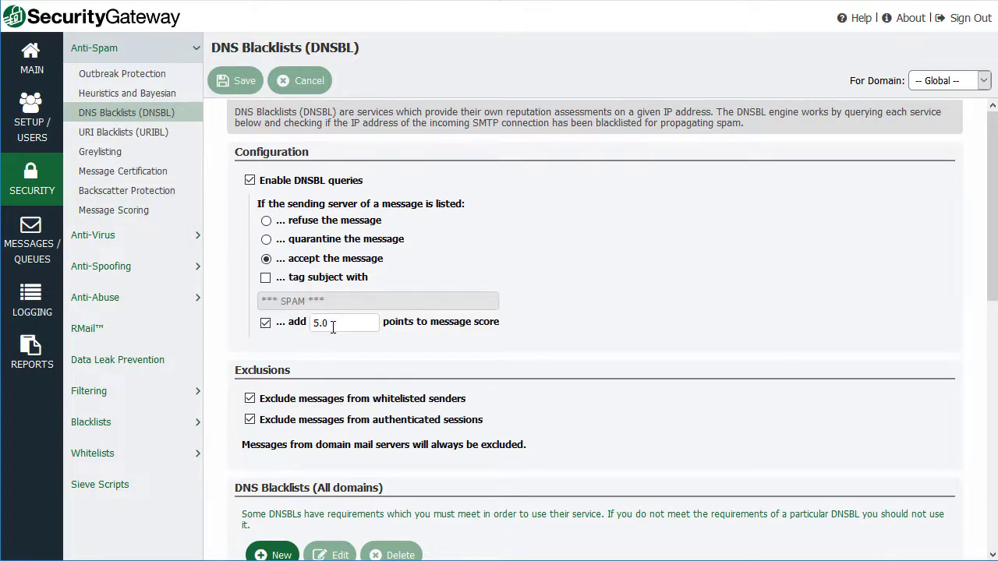
click(117, 156)
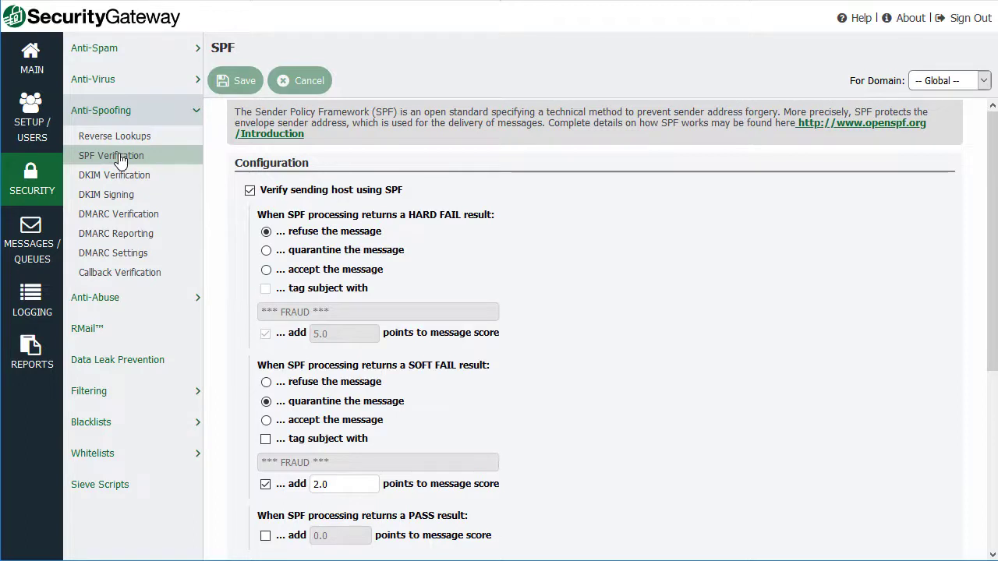
click(266, 271)
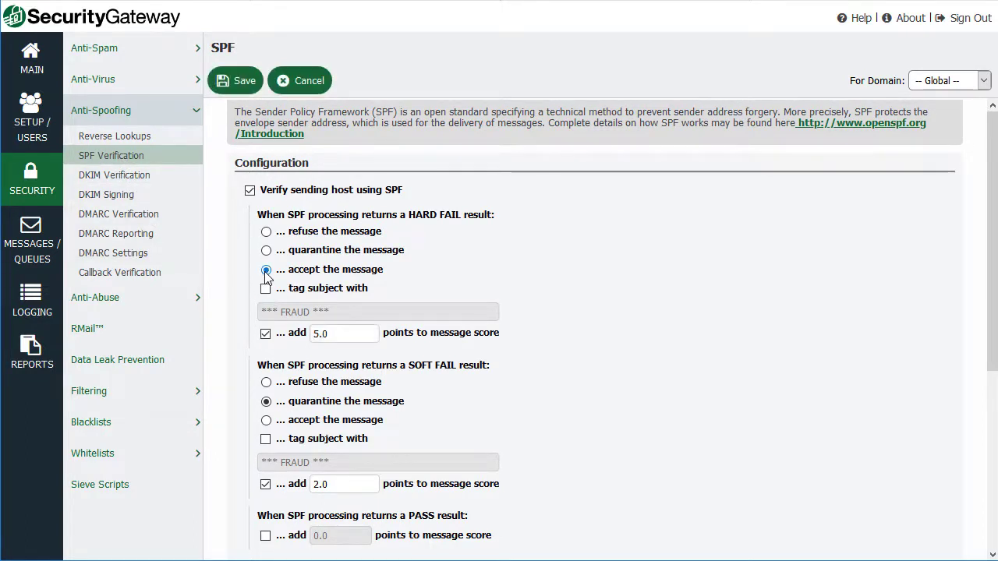
Set DMARC verification to accept messages with a REJECT result and select the points value for the QUARANTINE result
click(180, 215)
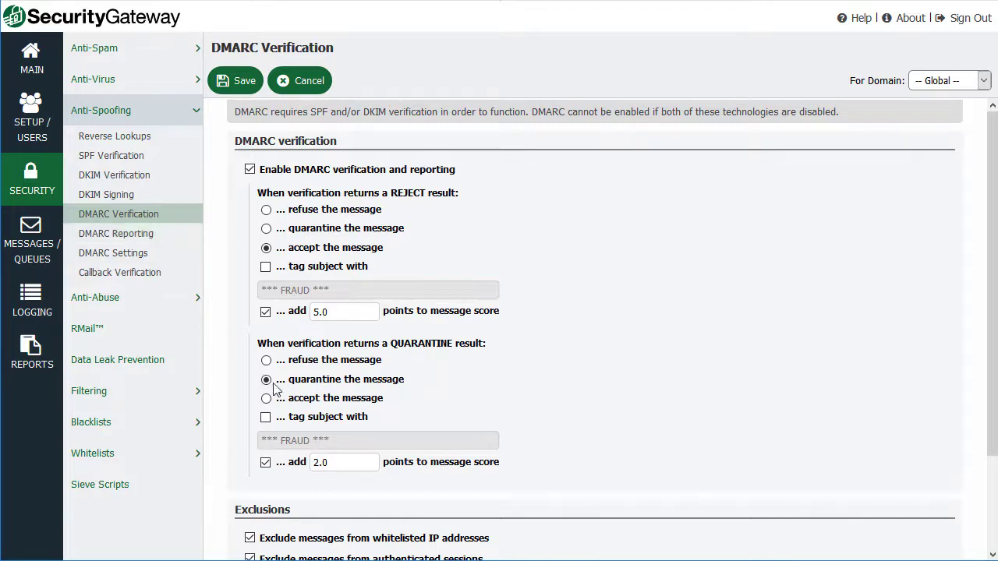
drag(334, 462, 308, 461)
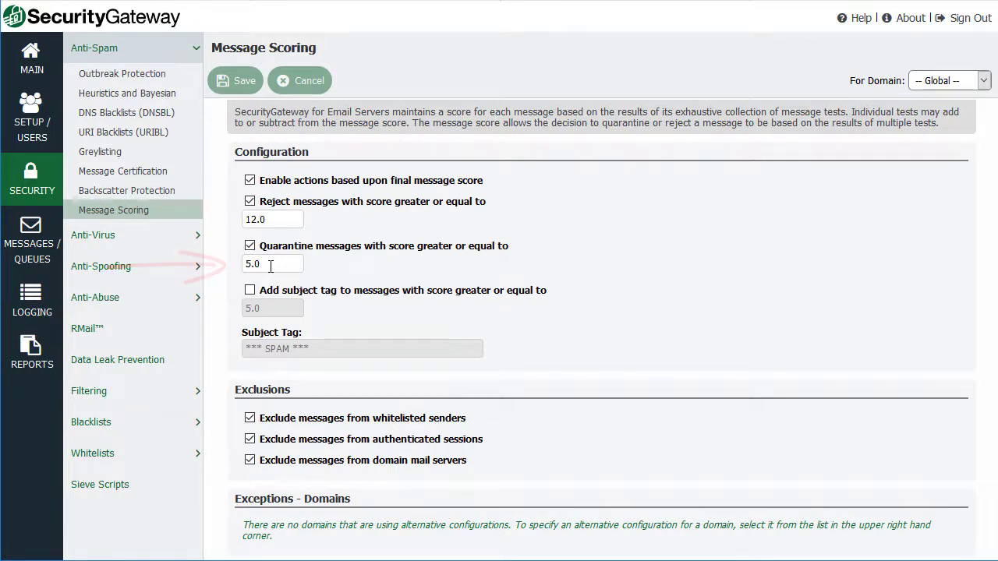
Enable the subject tag for messages reaching the tagging score threshold and list the domains available for alternative message scoring settings
click(250, 293)
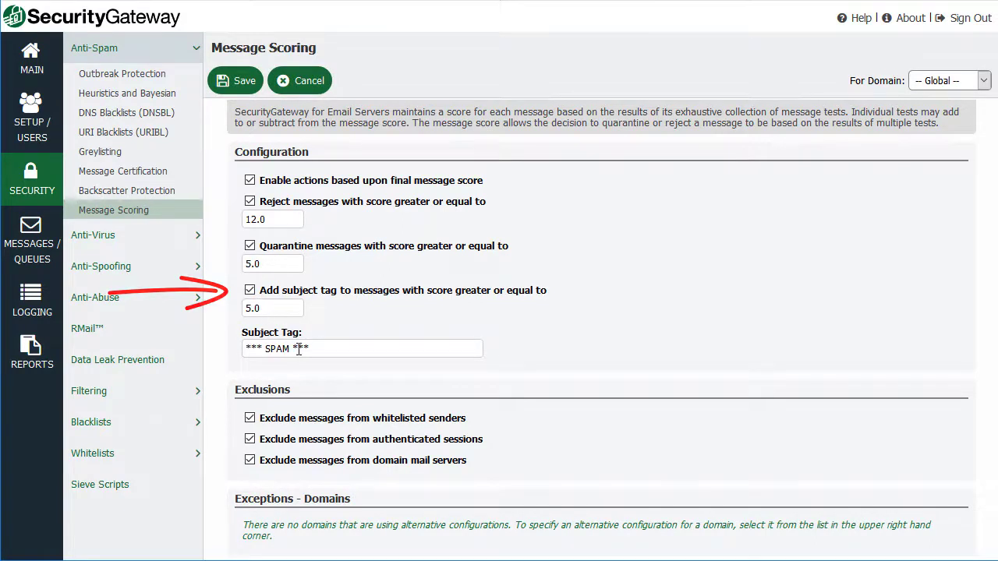
drag(317, 350, 244, 350)
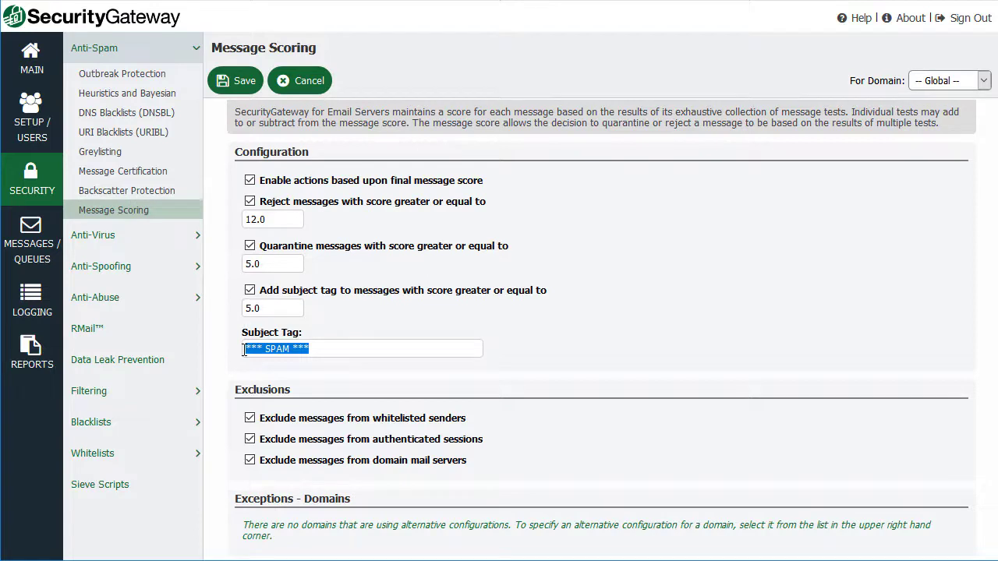
click(314, 350)
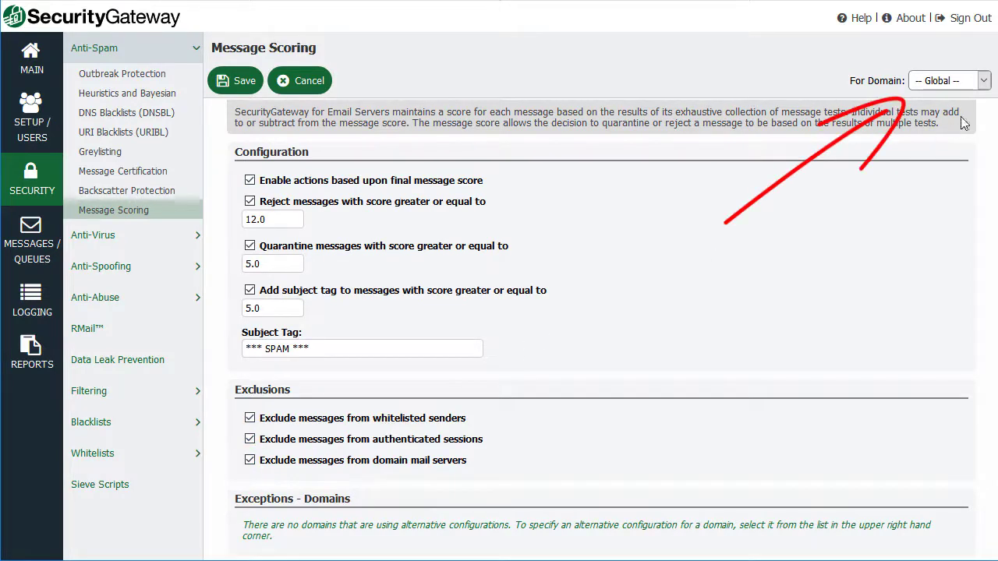
click(984, 82)
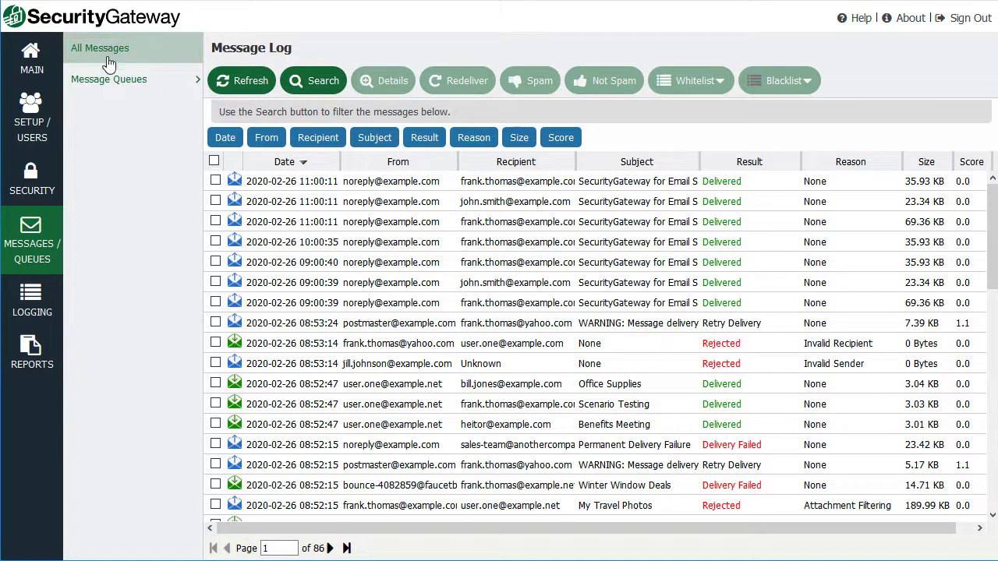
Filter the message log for messages with the result Quarantined and the reason Message Score
click(323, 82)
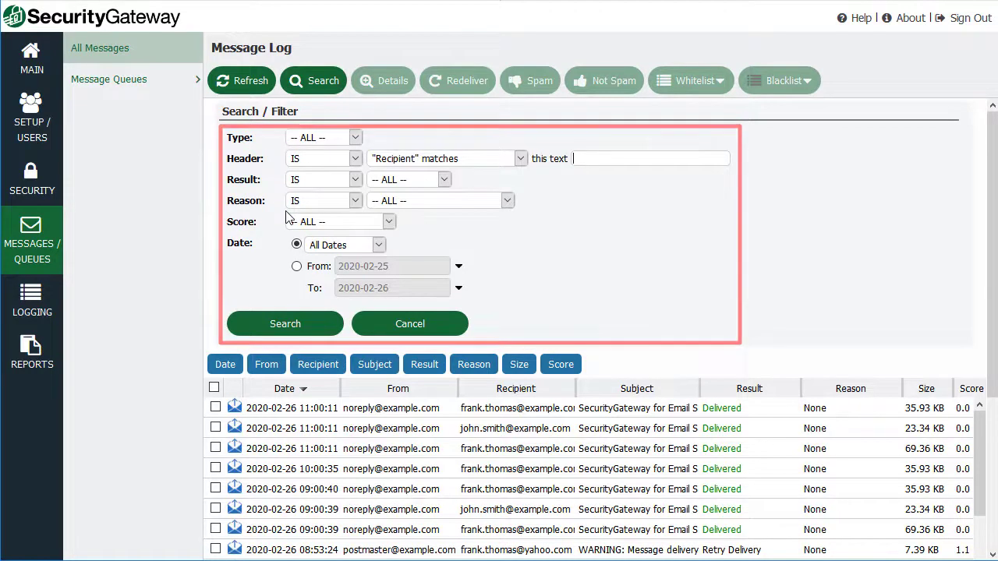
click(344, 201)
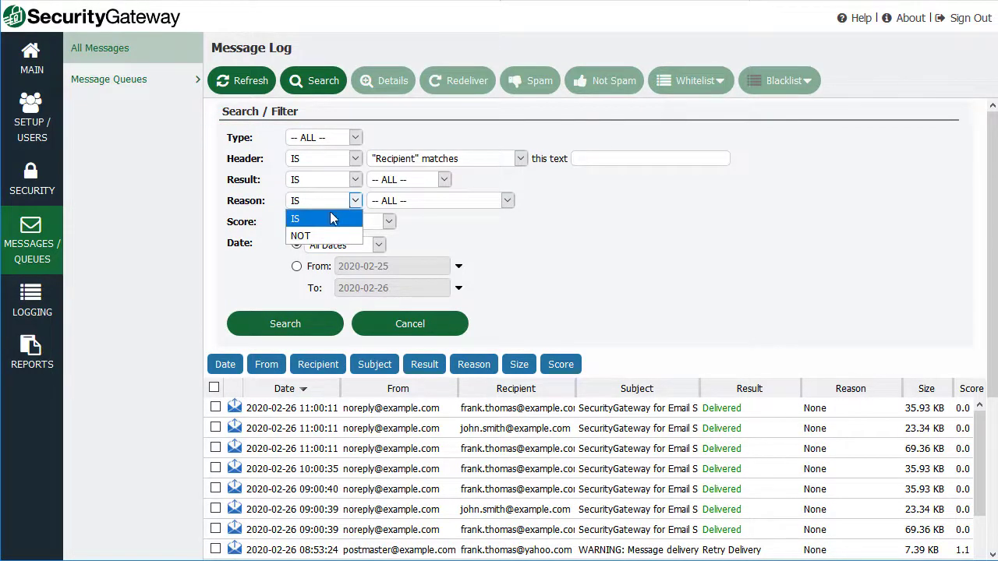
click(331, 218)
click(432, 204)
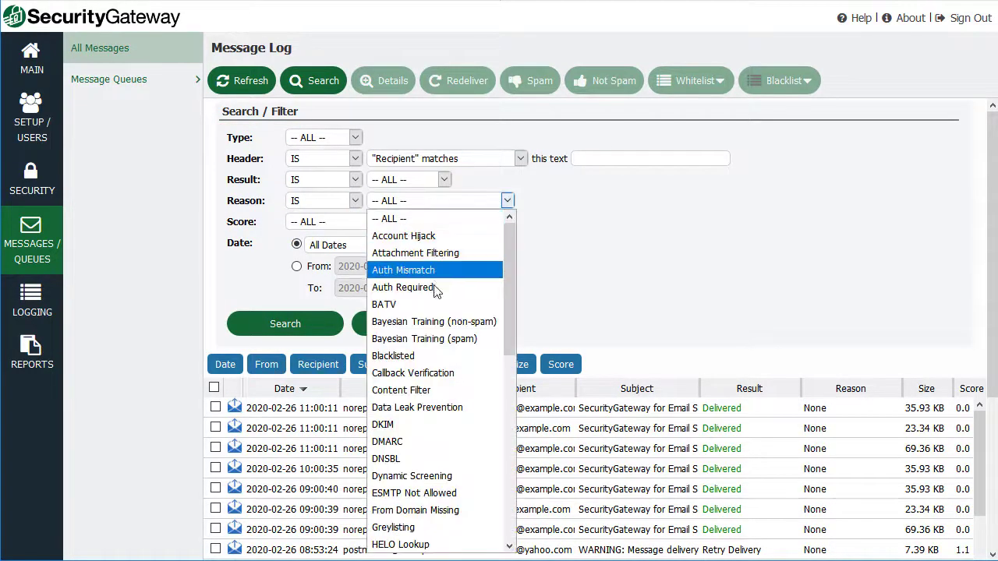
scroll(437, 302, down, 3)
scroll(436, 297, down, 3)
click(440, 341)
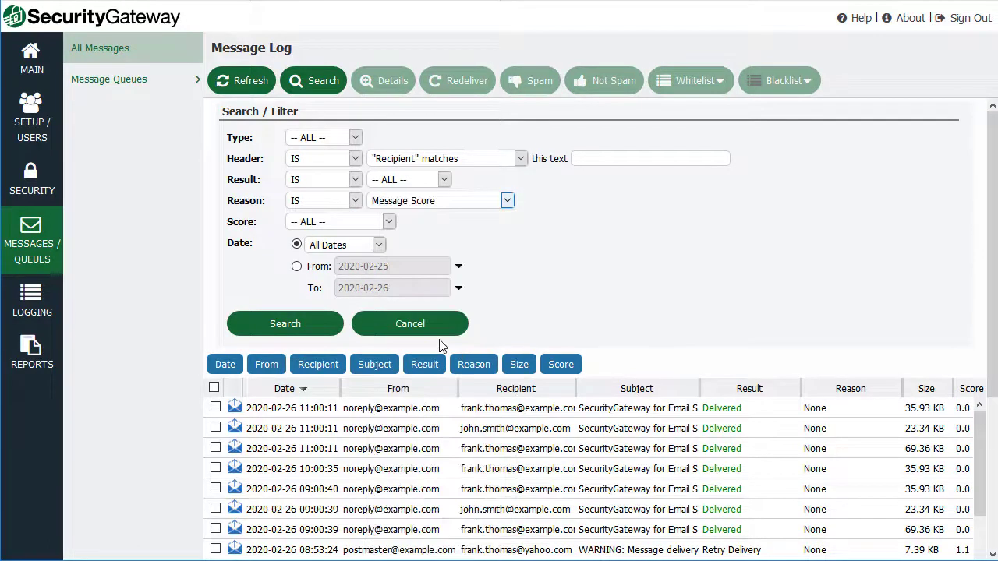
click(405, 186)
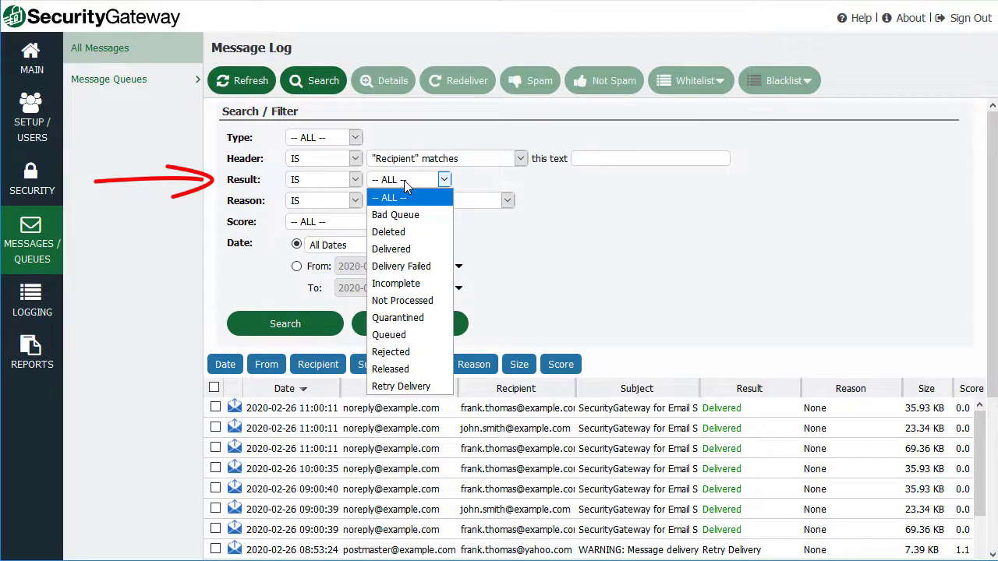
click(411, 319)
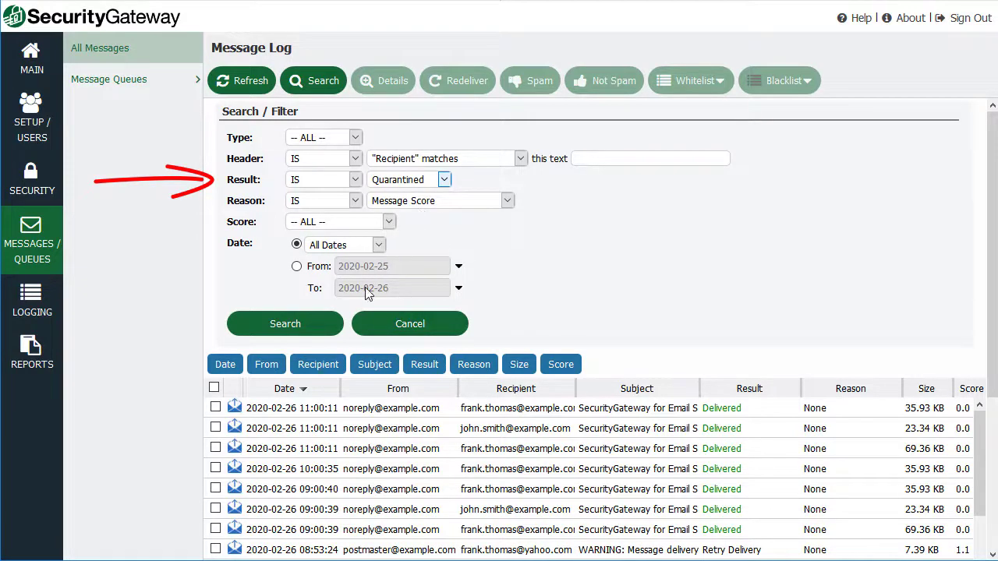
click(312, 324)
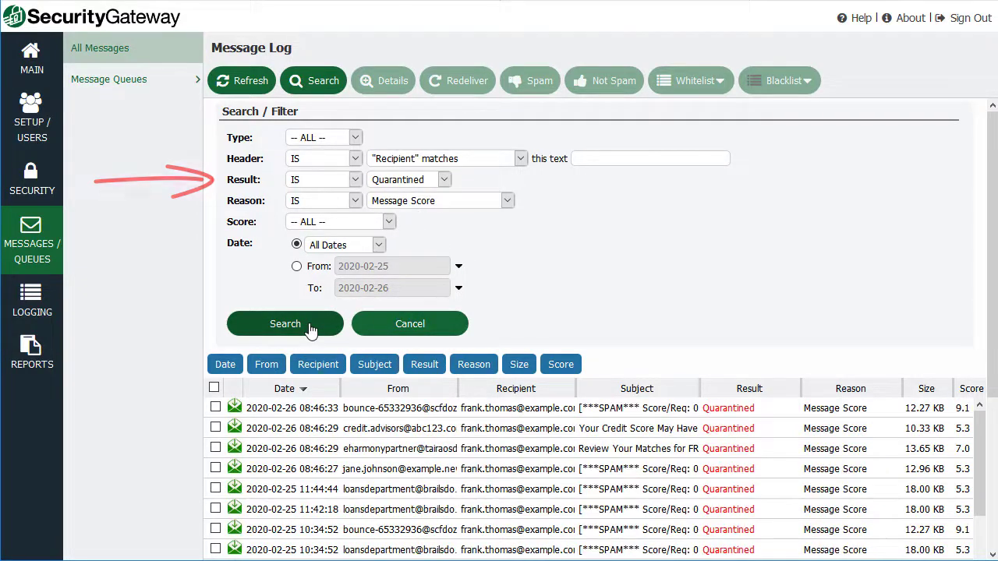
Open the quarantined "Review Your Matches" message's transcript and examine the Callback Verification section and the points it added
double_click(524, 456)
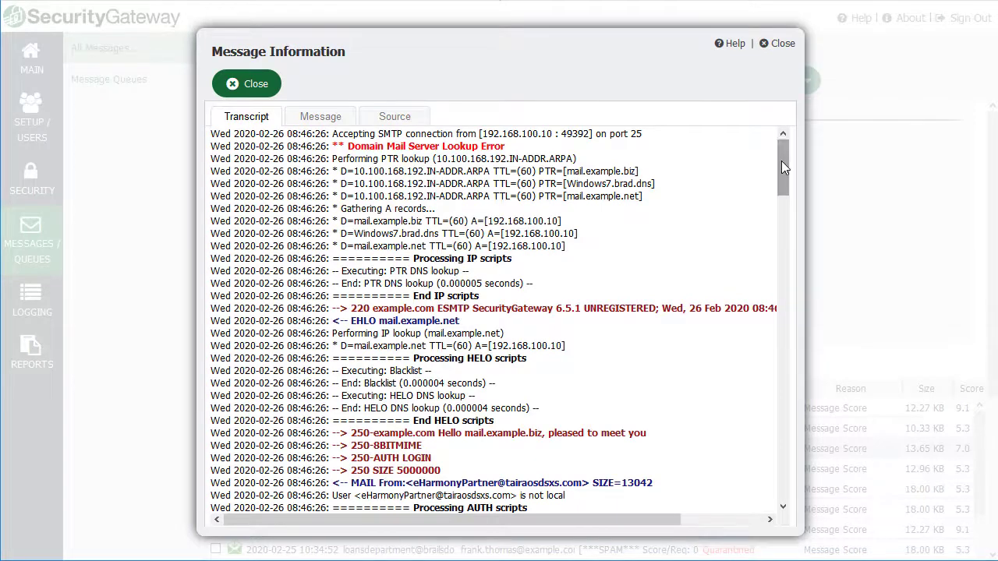
drag(781, 161, 781, 288)
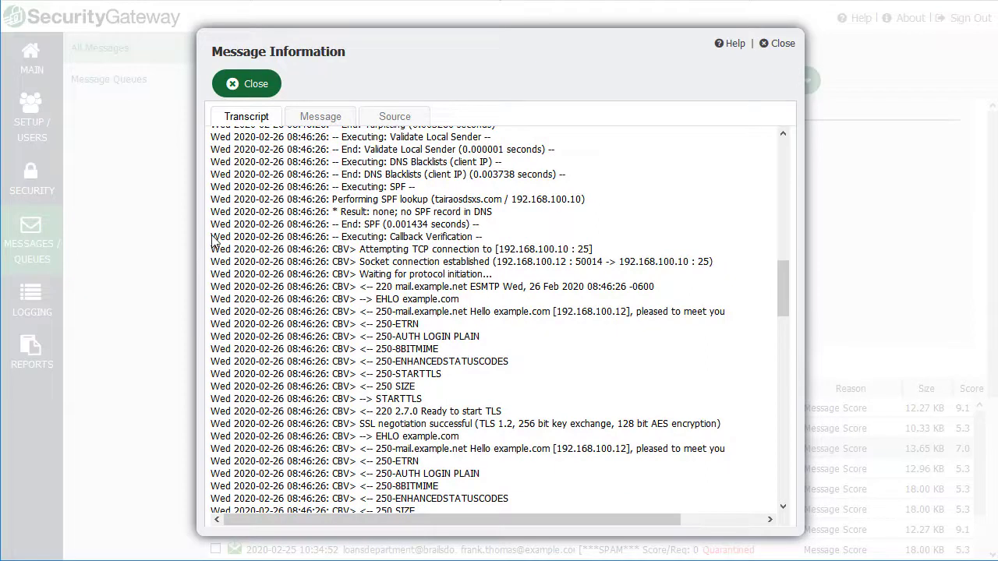
drag(211, 236, 501, 240)
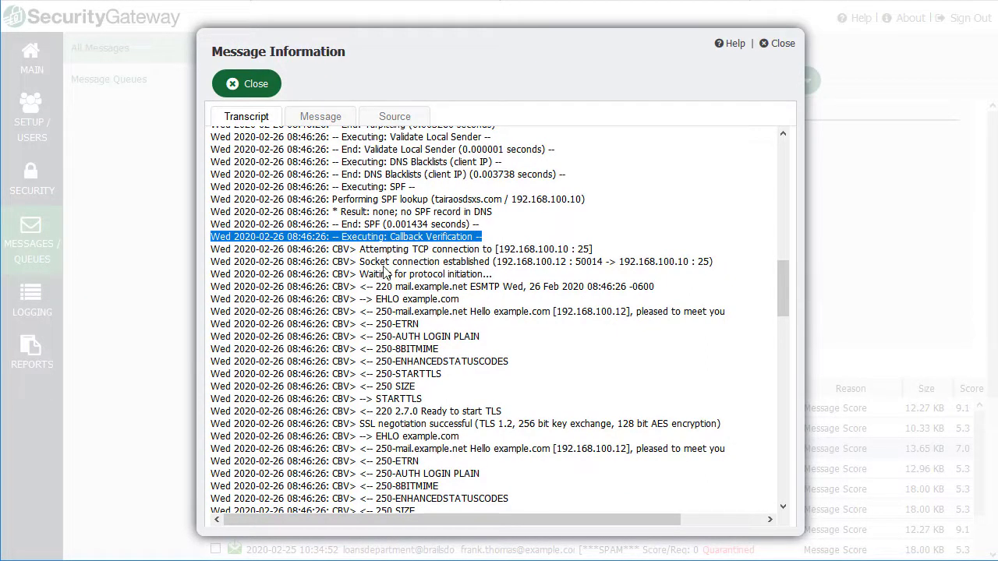
drag(211, 248, 397, 406)
scroll(254, 397, down, 4)
scroll(254, 397, down, 3)
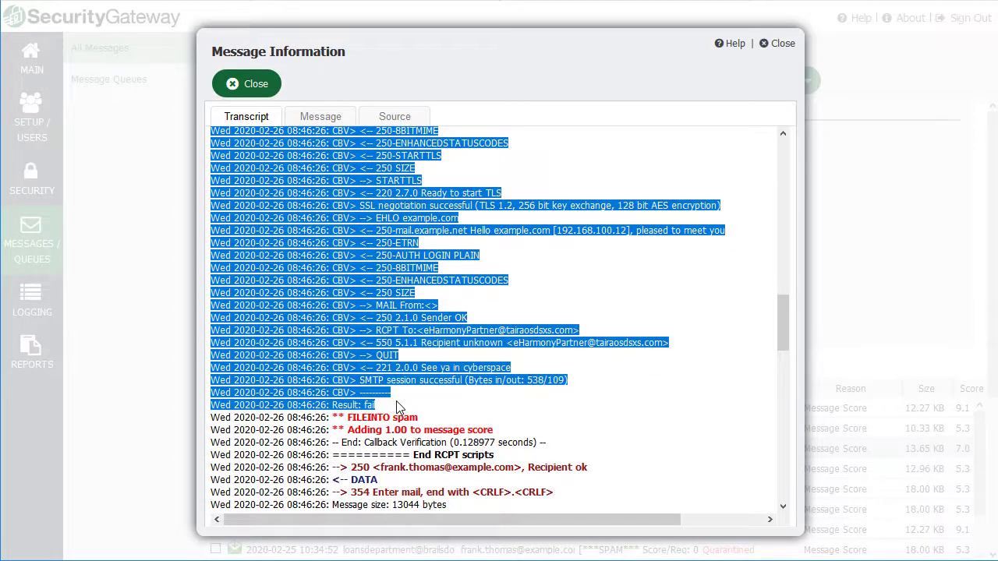
click(397, 406)
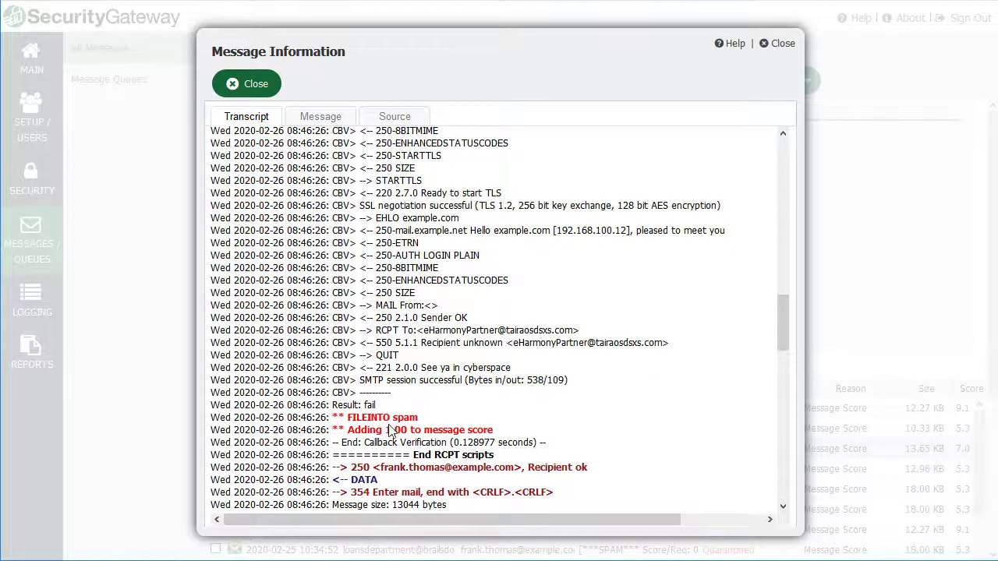
drag(385, 430, 489, 431)
click(488, 431)
Examine the points that Outbreak Protection (Spam) added to the message score in the transcript
scroll(487, 433, down, 6)
scroll(487, 434, down, 3)
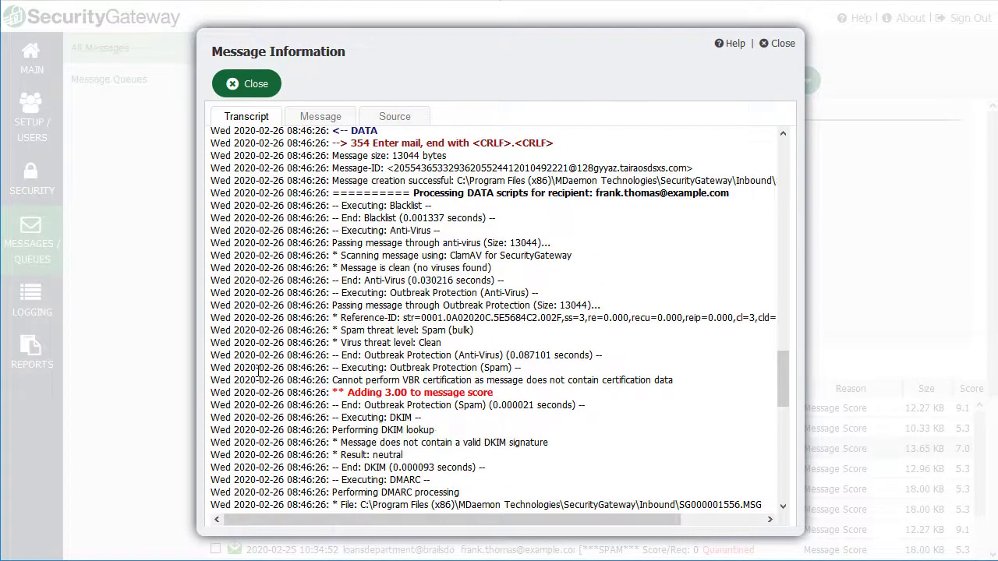
drag(325, 371, 338, 392)
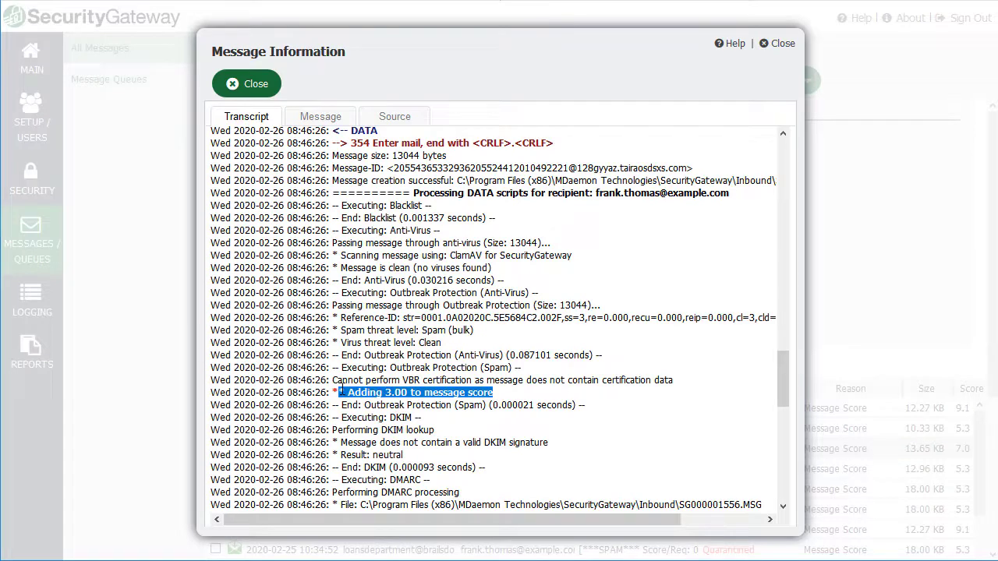
Examine the SpamAssassin section of the transcript, including its individual rule scores and the points added
scroll(339, 392, down, 9)
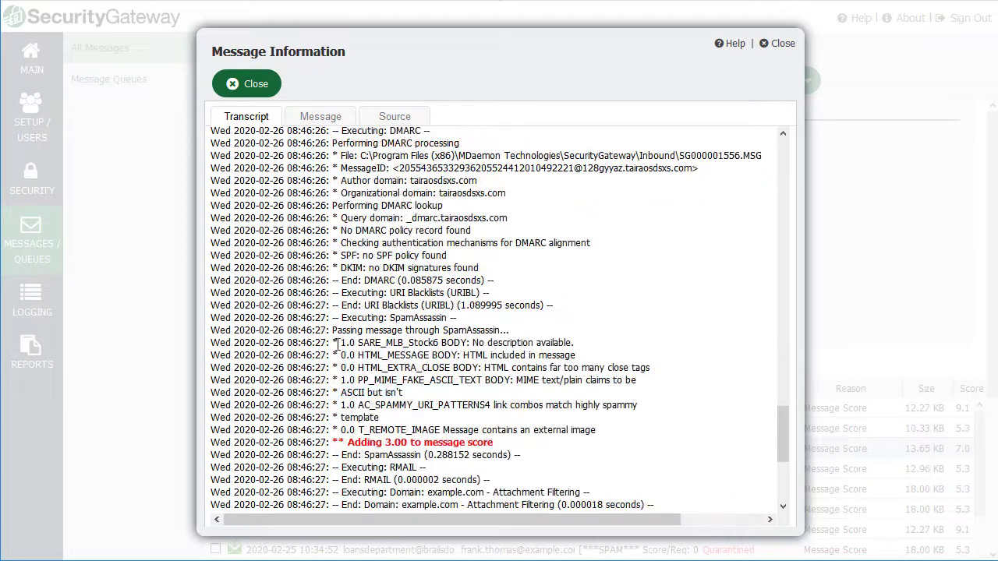
drag(333, 330, 511, 329)
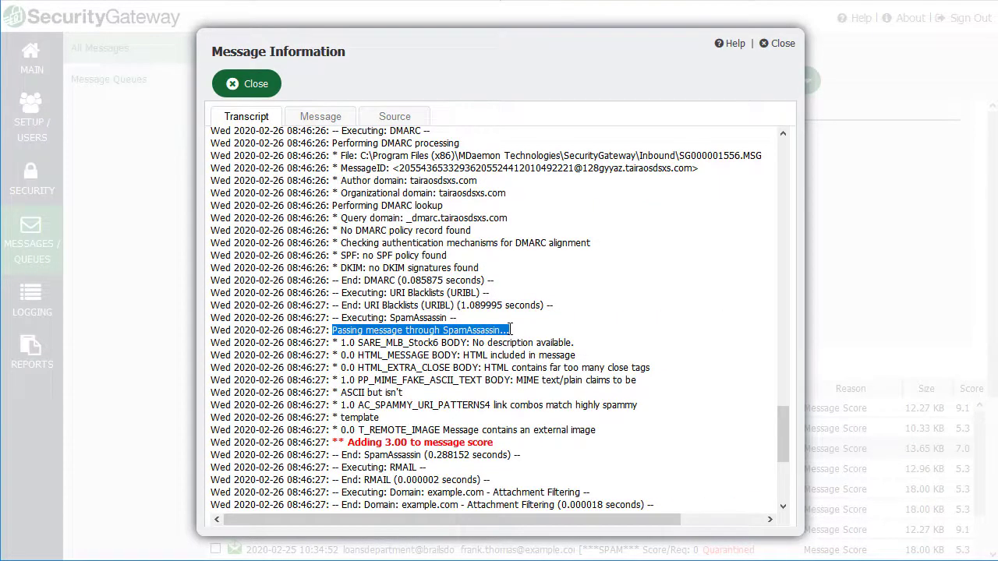
click(434, 355)
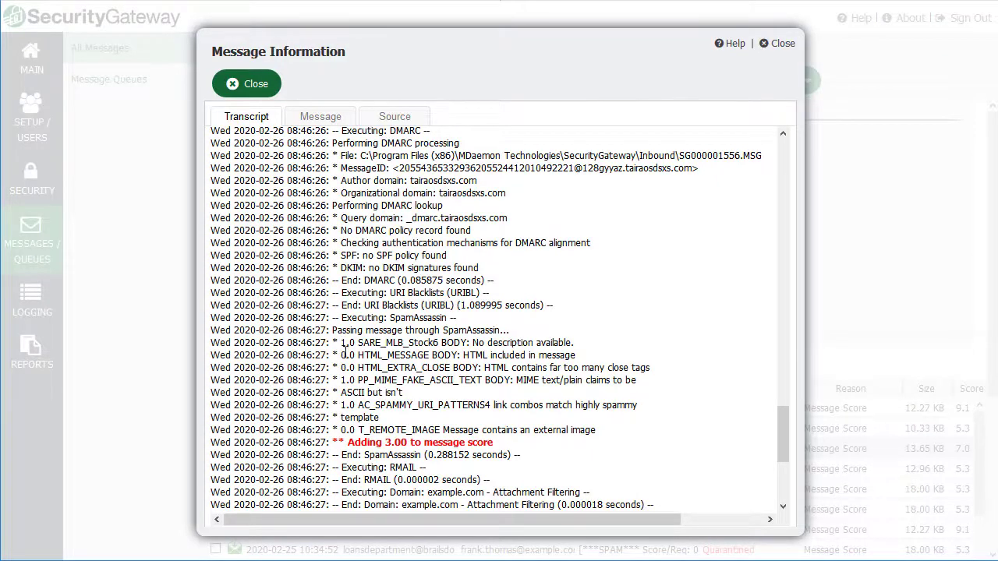
drag(344, 349, 444, 444)
click(387, 454)
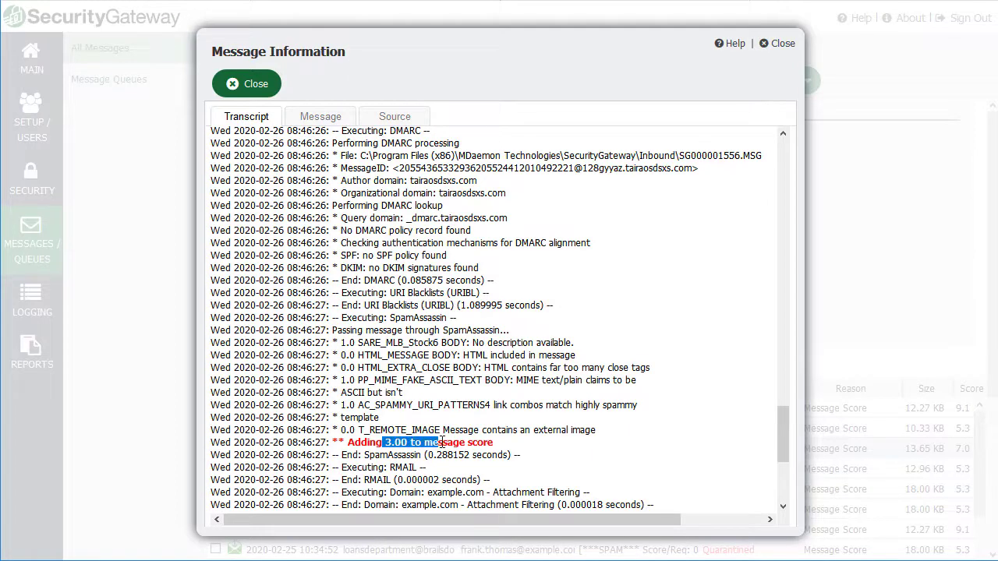
click(445, 446)
Check the Message Score section and the final score at the end of the transcript, and close the message information
scroll(445, 446, down, 3)
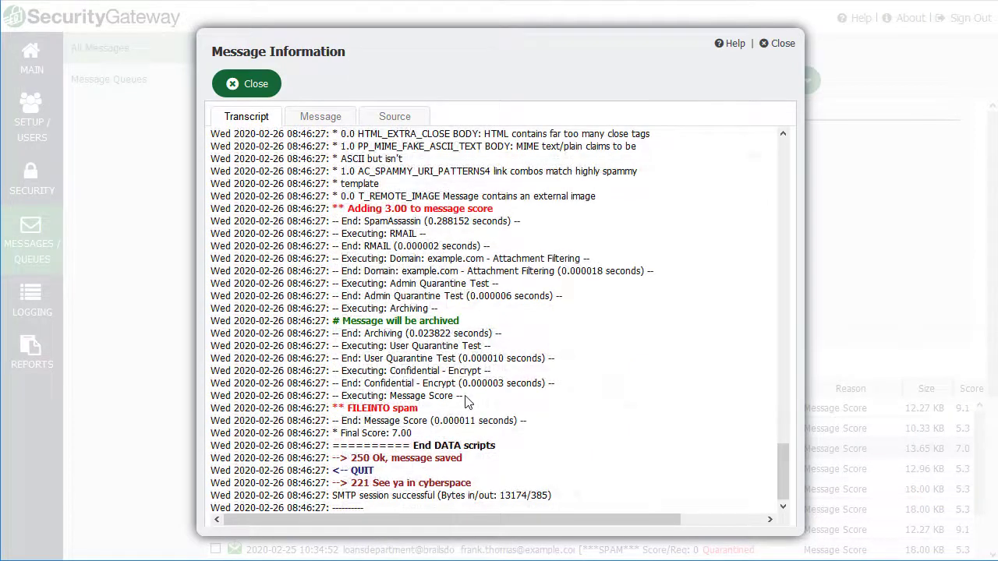
drag(464, 396, 211, 400)
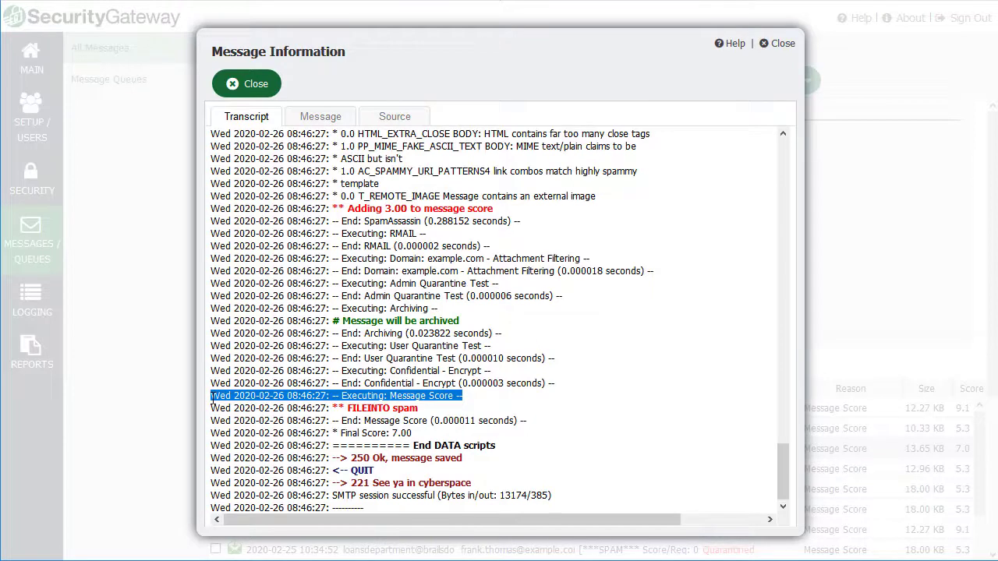
drag(413, 434, 339, 434)
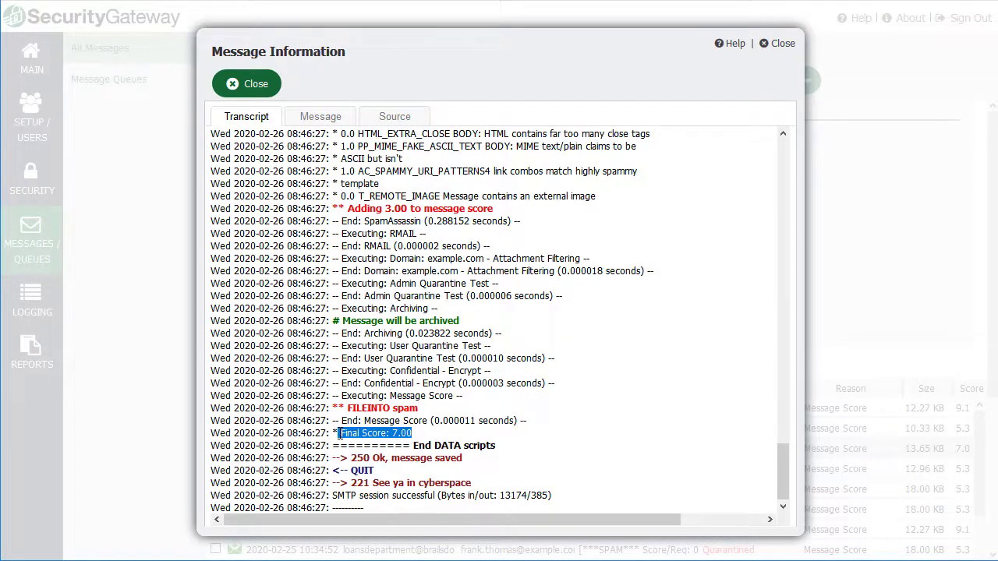
click(339, 435)
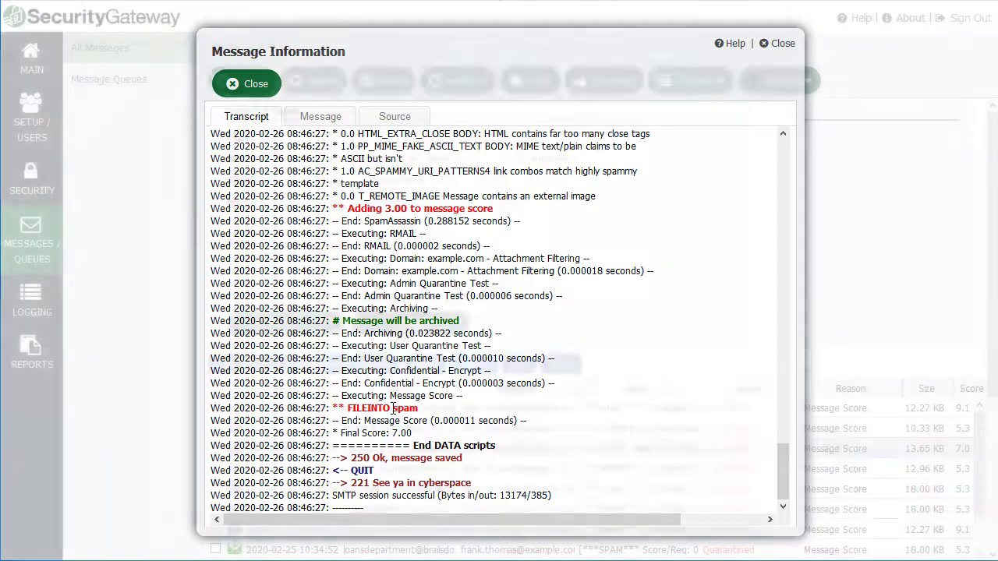
click(248, 84)
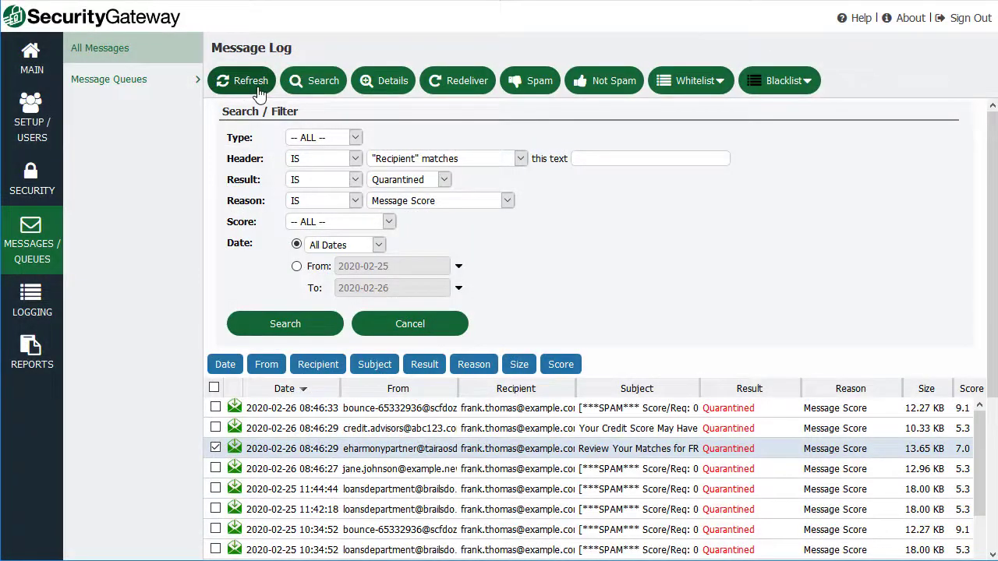
click(446, 180)
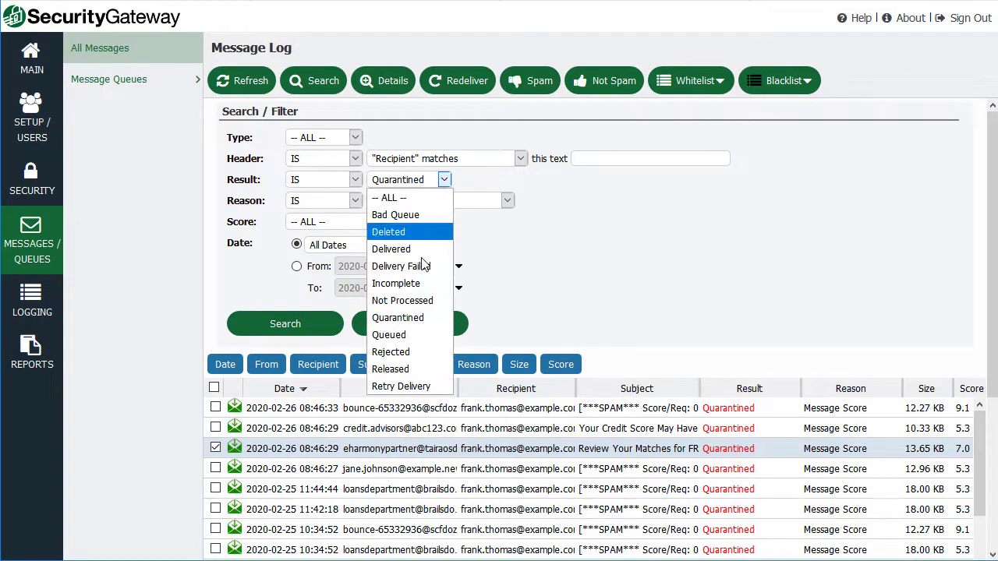
click(393, 353)
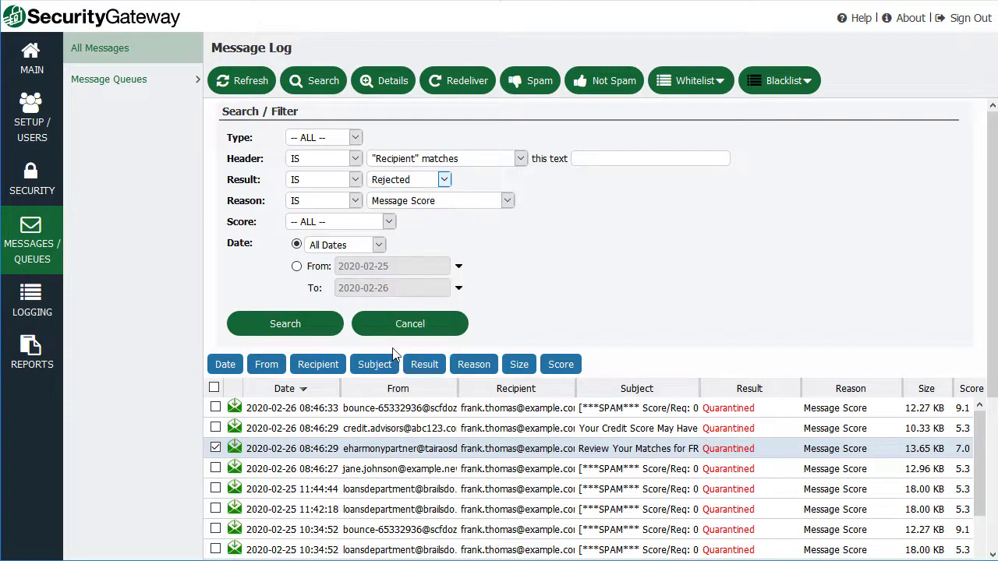
click(305, 329)
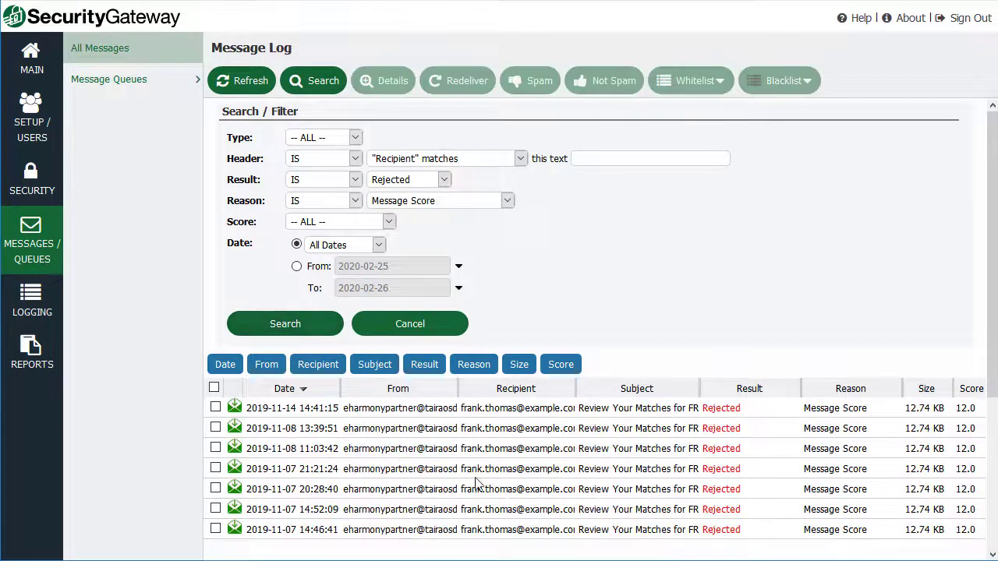
click(600, 454)
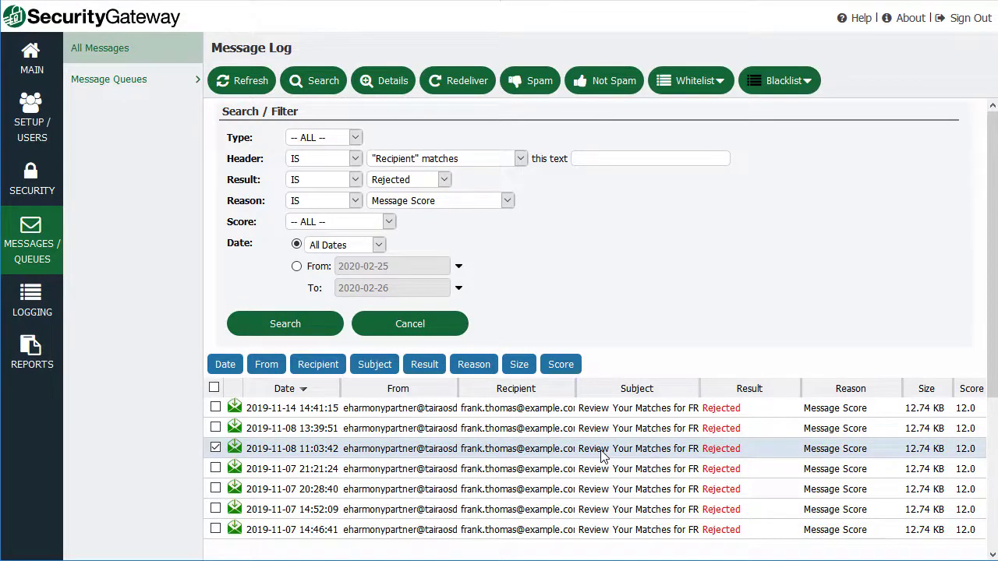